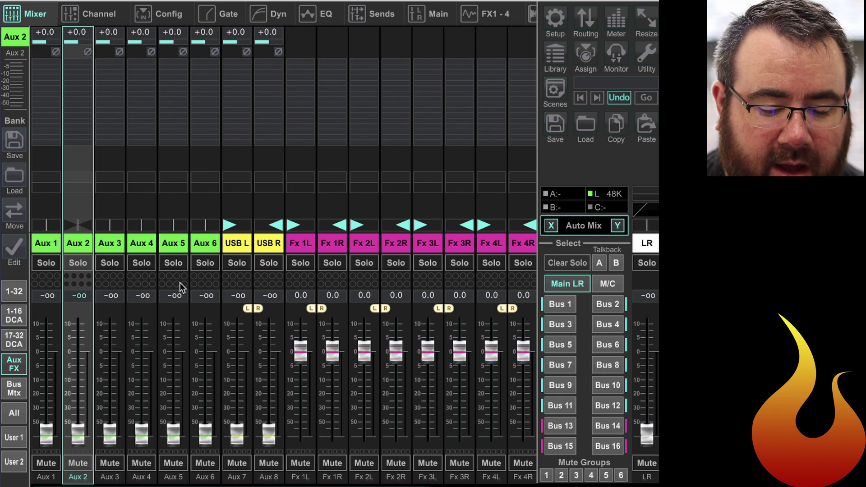
Step: Check Aux 6's pan, then feed channels 1–32 from AES50-A blocks 1-8, 9-16, 17-24 and 25-32
{"action": "left_click", "coordinate": [211, 236]}
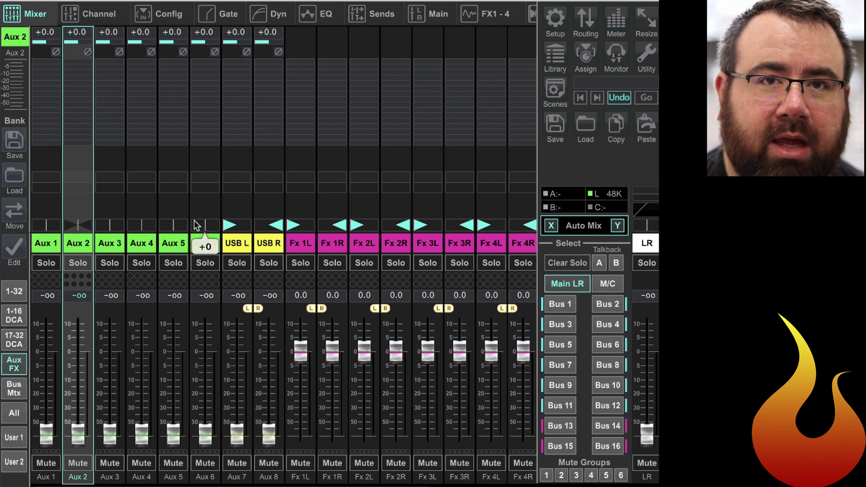
{"action": "left_click", "coordinate": [215, 233]}
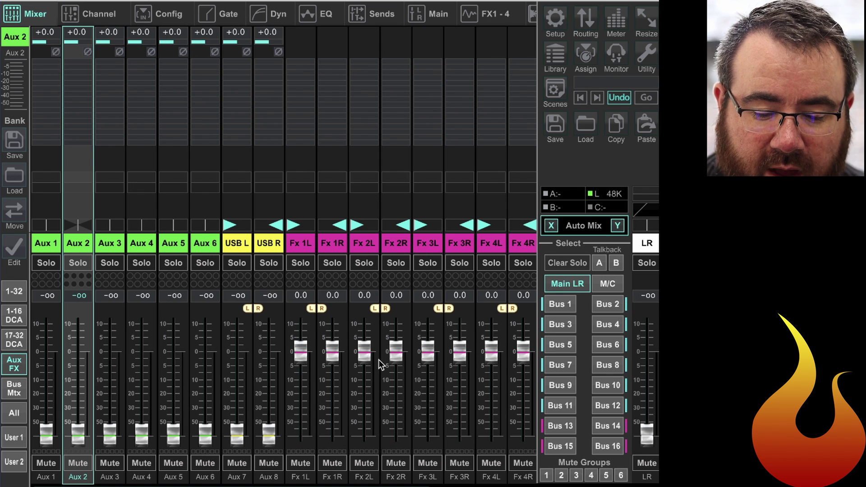
{"action": "left_click", "coordinate": [585, 23]}
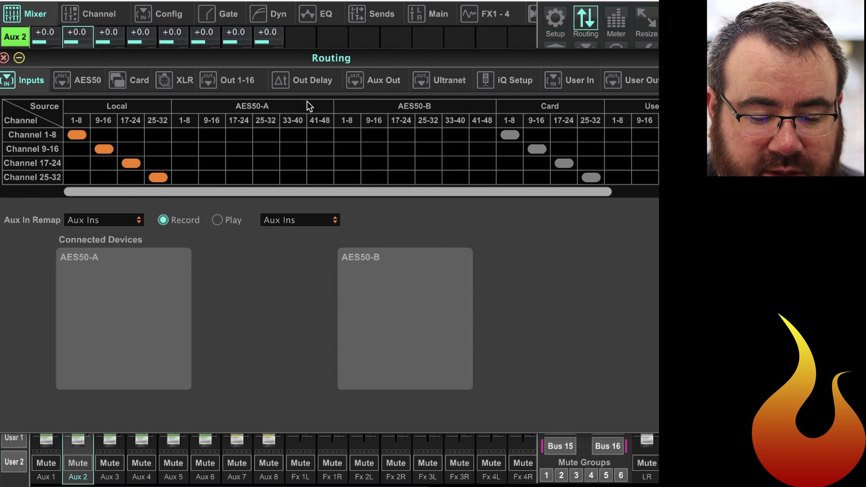
{"action": "left_click", "coordinate": [185, 136]}
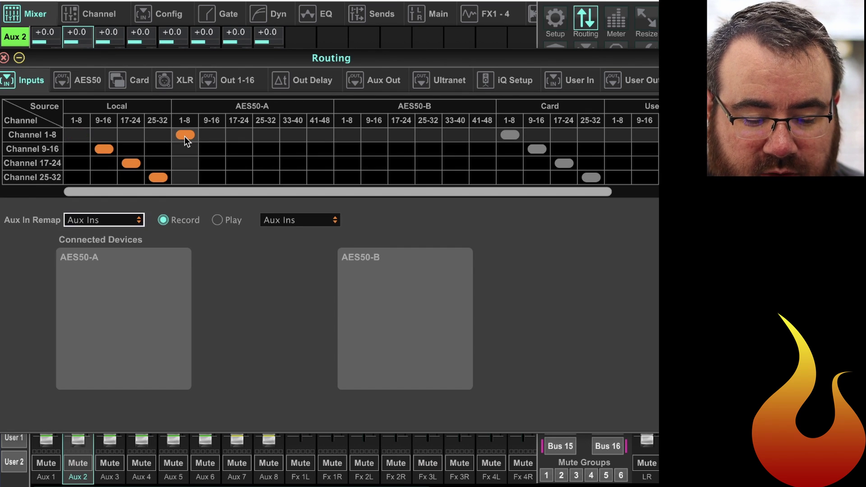
{"action": "left_click", "coordinate": [211, 150]}
{"action": "left_click", "coordinate": [239, 164]}
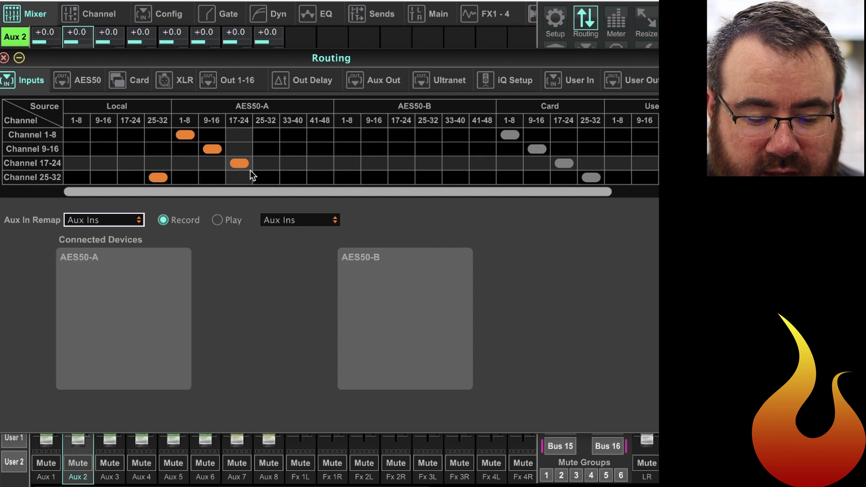
{"action": "left_click", "coordinate": [266, 178]}
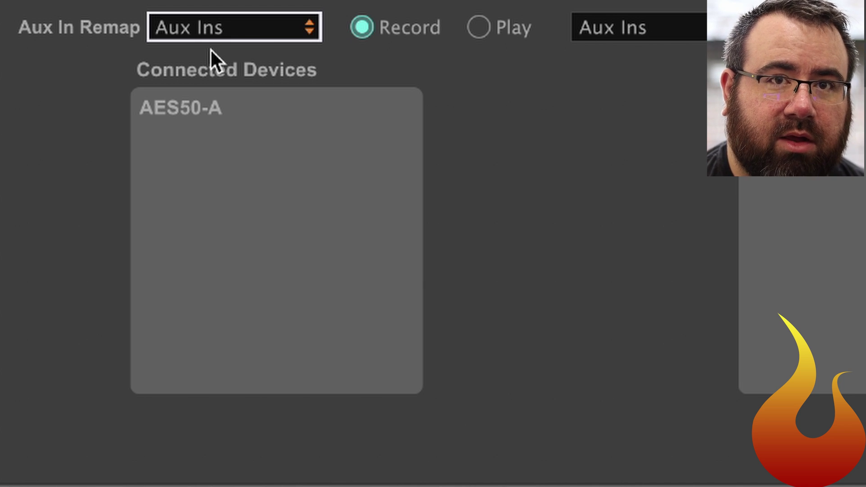
Step: Set the Aux In Remap to Local 1-2
{"action": "left_click", "coordinate": [222, 38]}
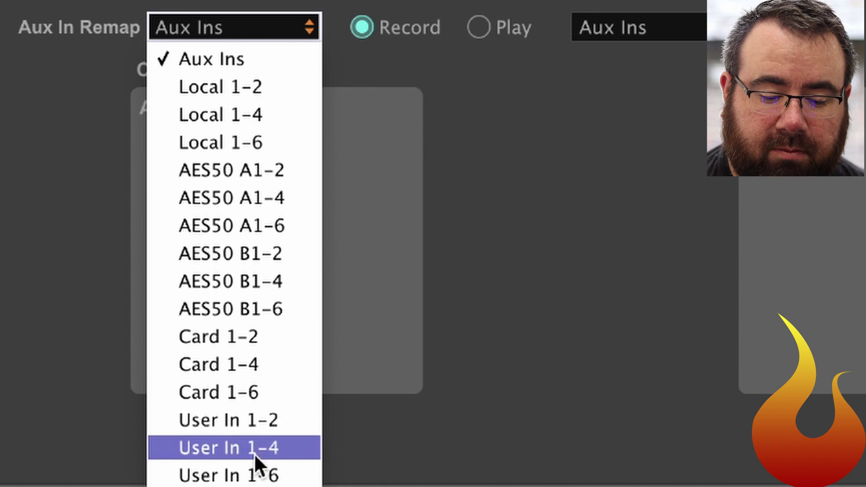
{"action": "left_click", "coordinate": [260, 90]}
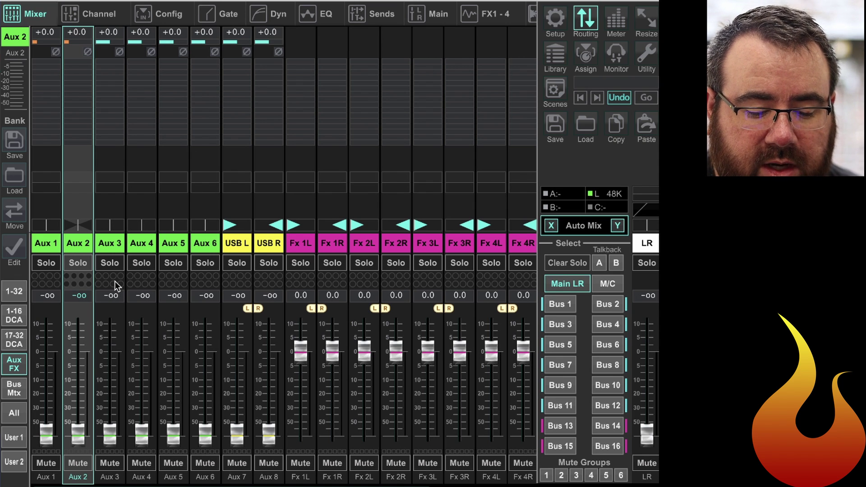
Step: Show channels 17–32 on the faders and select Ch 31 for input configuration
{"action": "left_click", "coordinate": [15, 340]}
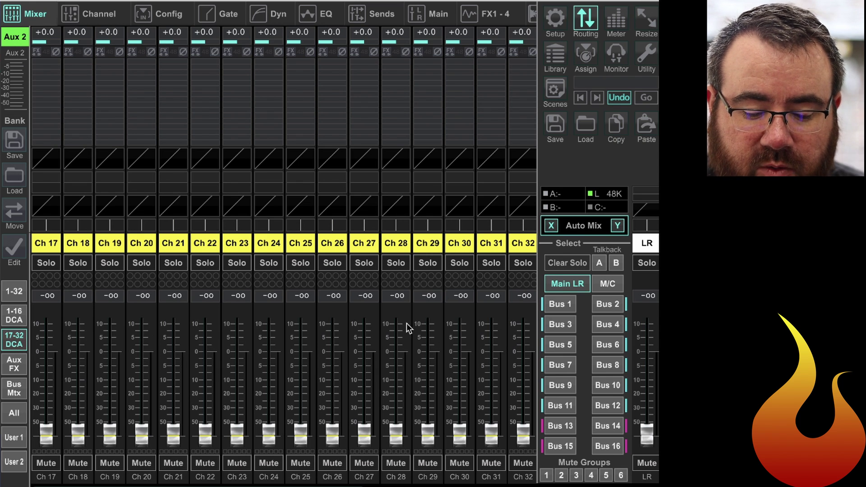
{"action": "left_click", "coordinate": [491, 245]}
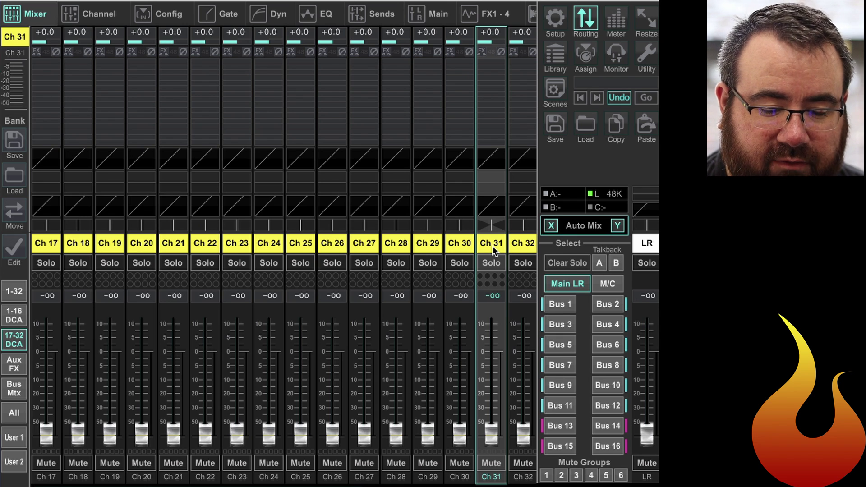
{"action": "left_click", "coordinate": [158, 14]}
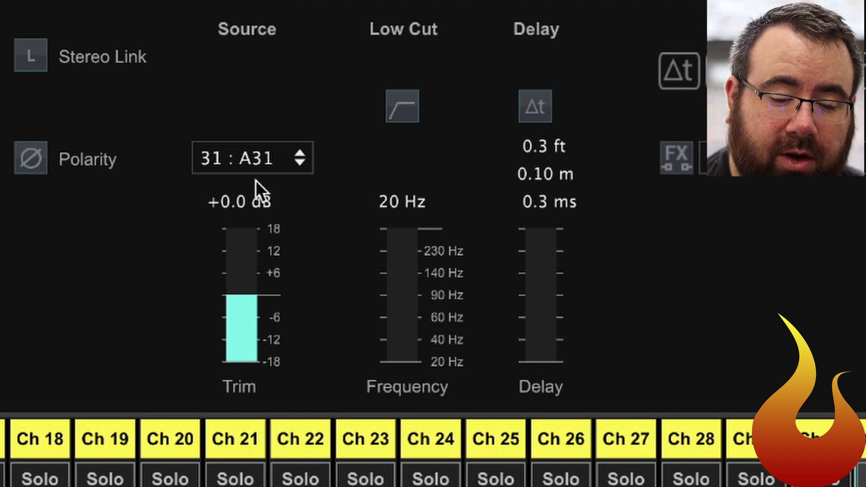
Step: Set Ch 31's source to Aux 1: In01 and Ch 32's source to Aux 2: In02
{"action": "left_click", "coordinate": [254, 161]}
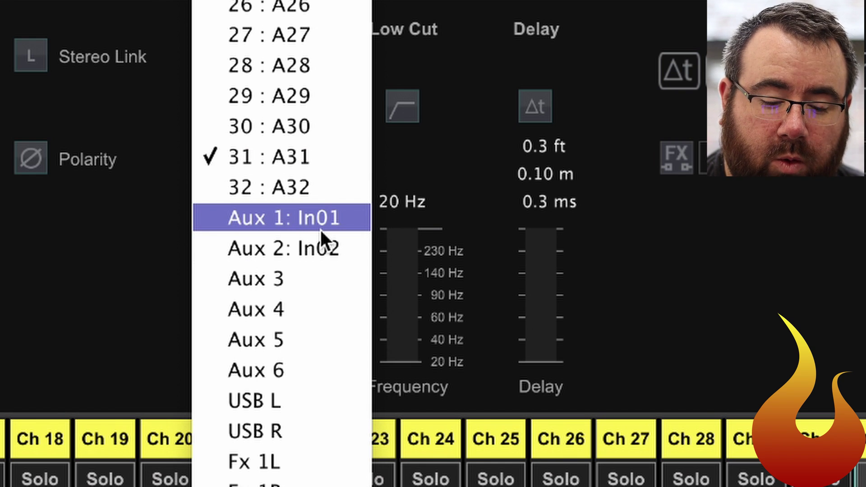
{"action": "left_click", "coordinate": [266, 220]}
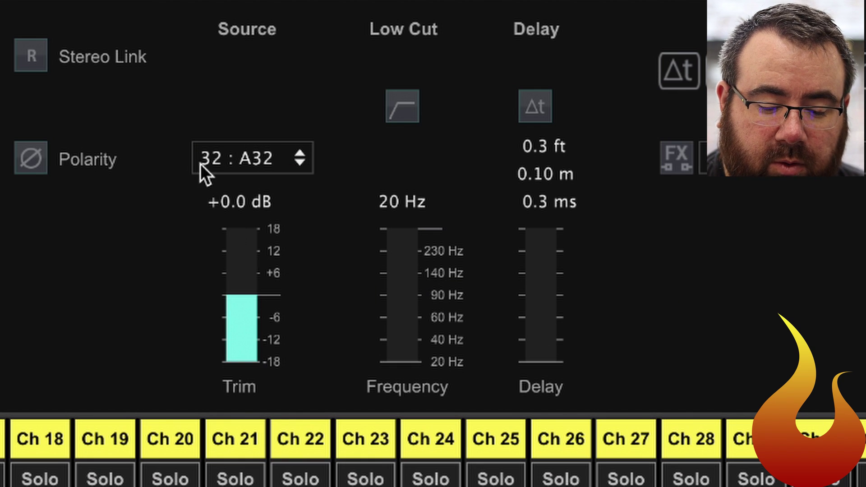
{"action": "left_click", "coordinate": [210, 161]}
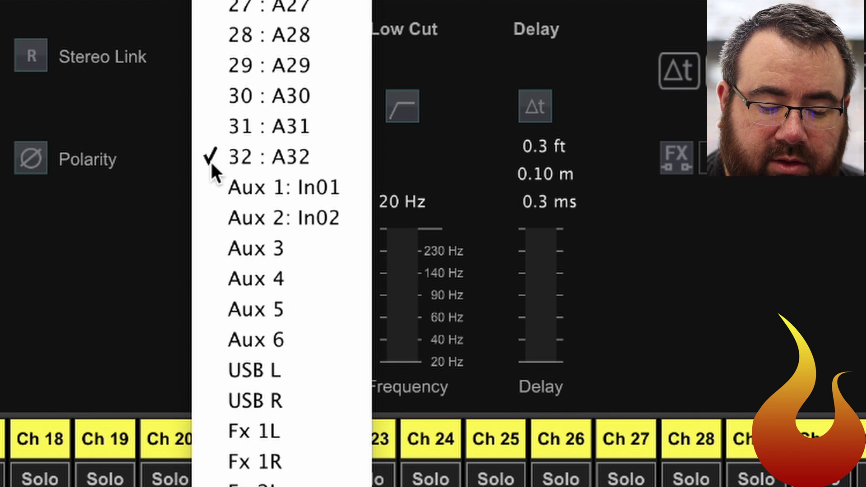
{"action": "left_click", "coordinate": [320, 220]}
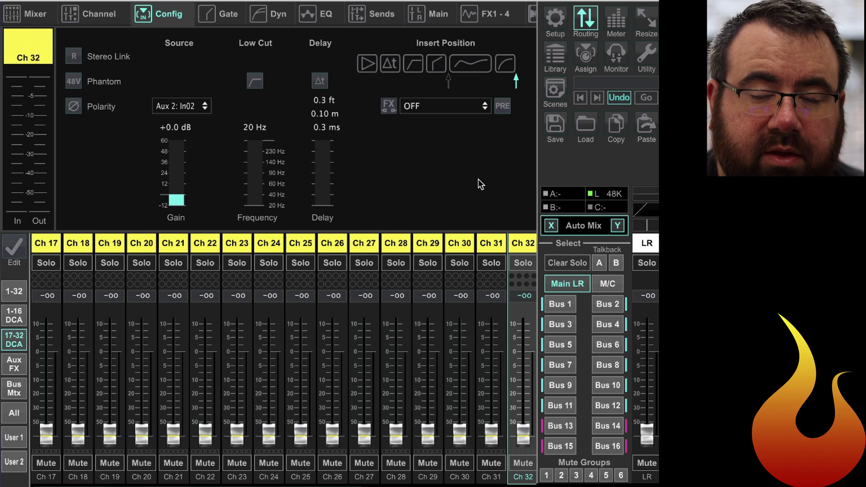
Step: Name Ch 31 '1 VOX' and Ch 32 '2 VOX', colour both green, then show the Aux/FX bank
{"action": "left_click", "coordinate": [491, 244]}
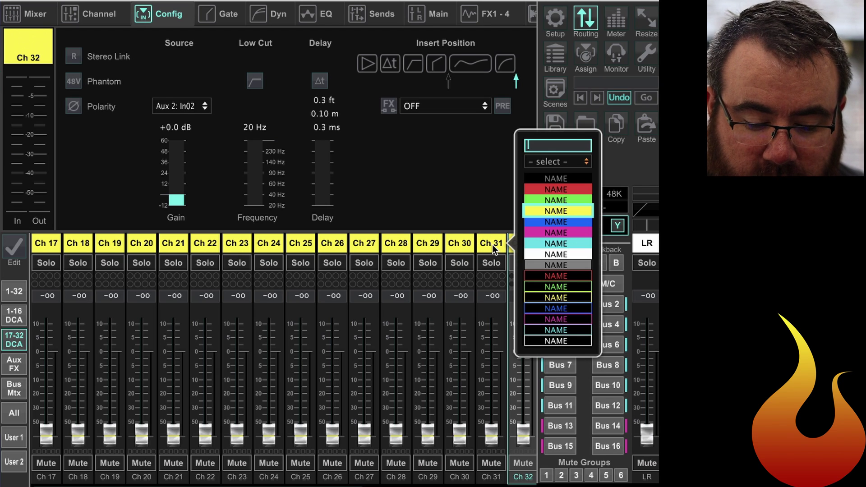
{"action": "type", "text": "1 VOX"}
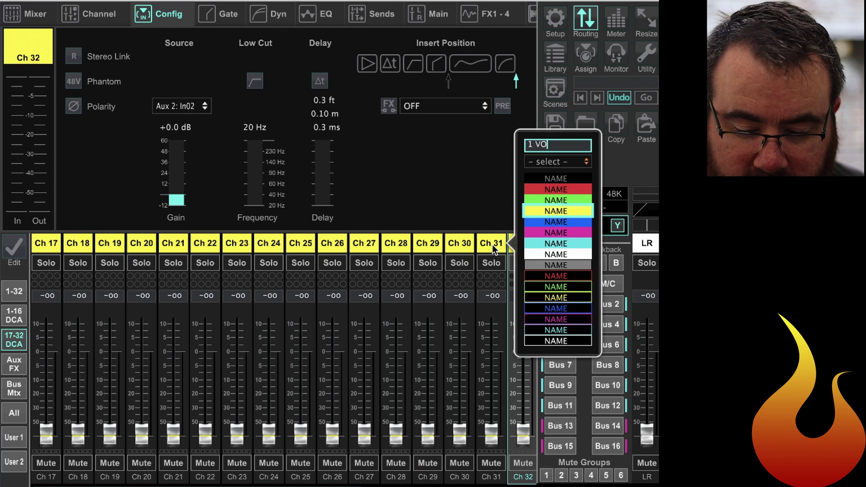
{"action": "key", "text": "Return"}
{"action": "left_click", "coordinate": [523, 244]}
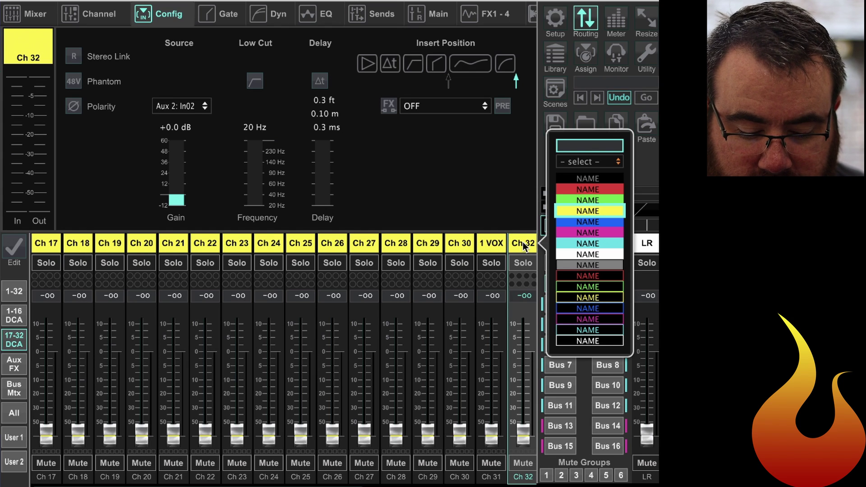
{"action": "type", "text": "2 VOX"}
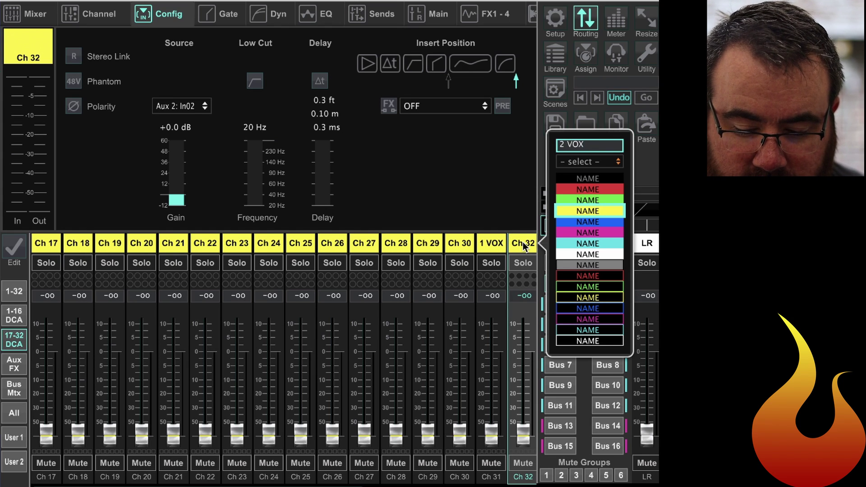
{"action": "left_click", "coordinate": [588, 200]}
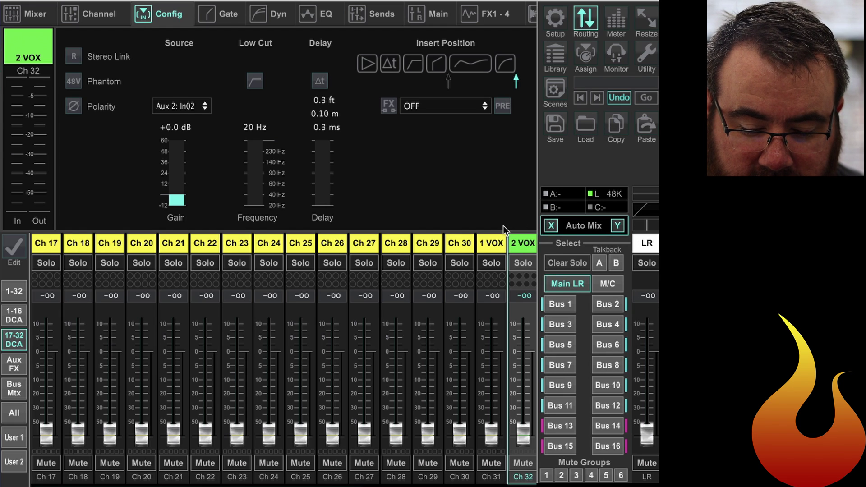
{"action": "left_click", "coordinate": [484, 243]}
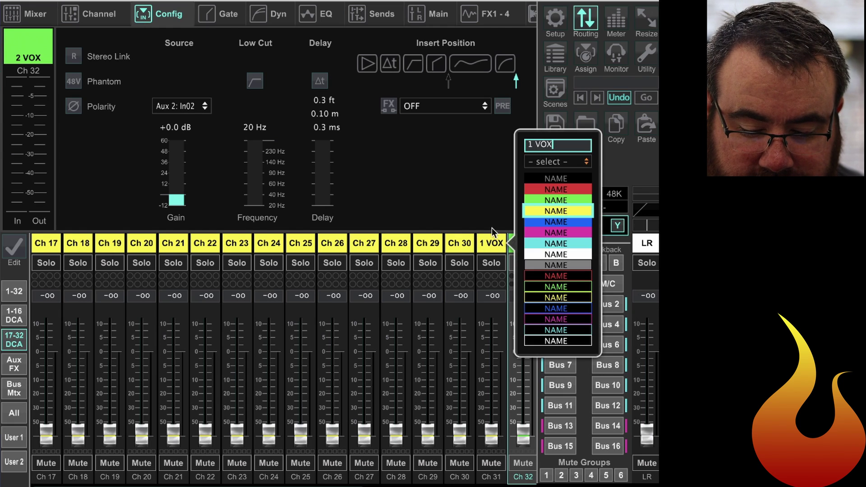
{"action": "left_click", "coordinate": [527, 199]}
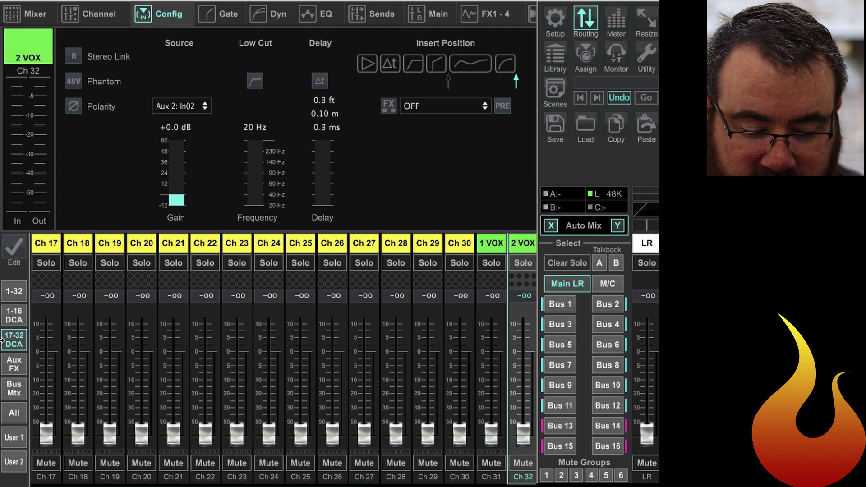
{"action": "left_click", "coordinate": [13, 364]}
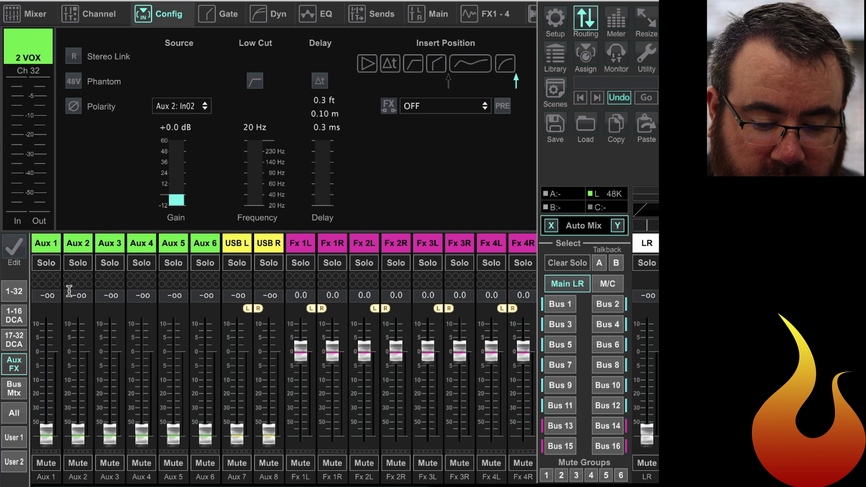
Step: Set Aux 1's source to 31 : A31 and Aux 2's source to 32 : A32
{"action": "left_click", "coordinate": [49, 245]}
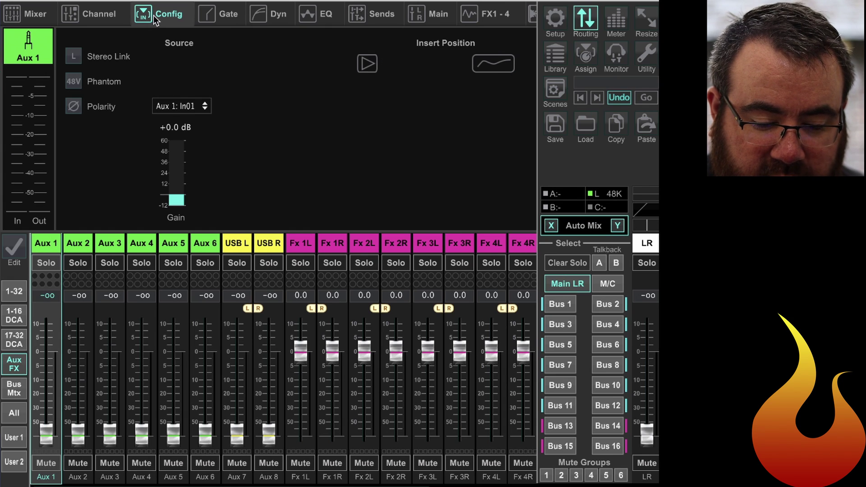
{"action": "left_click", "coordinate": [173, 108]}
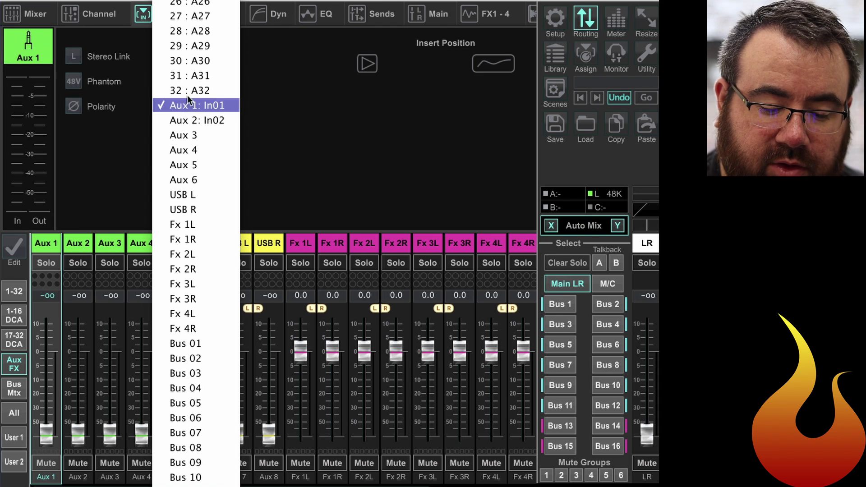
{"action": "left_click", "coordinate": [202, 76]}
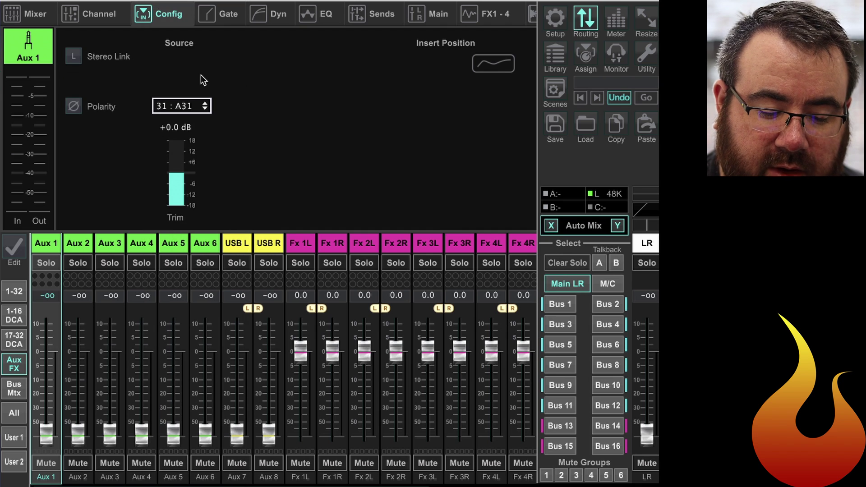
{"action": "left_click", "coordinate": [74, 245]}
{"action": "left_click", "coordinate": [177, 111]}
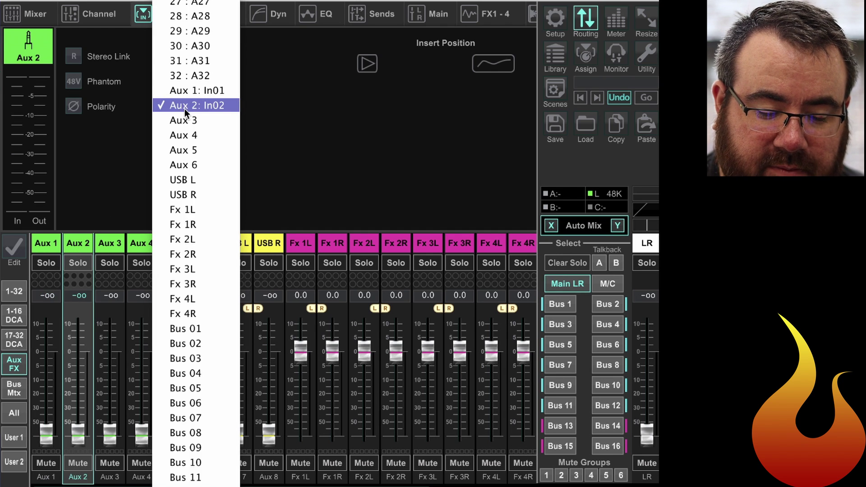
{"action": "left_click", "coordinate": [198, 74]}
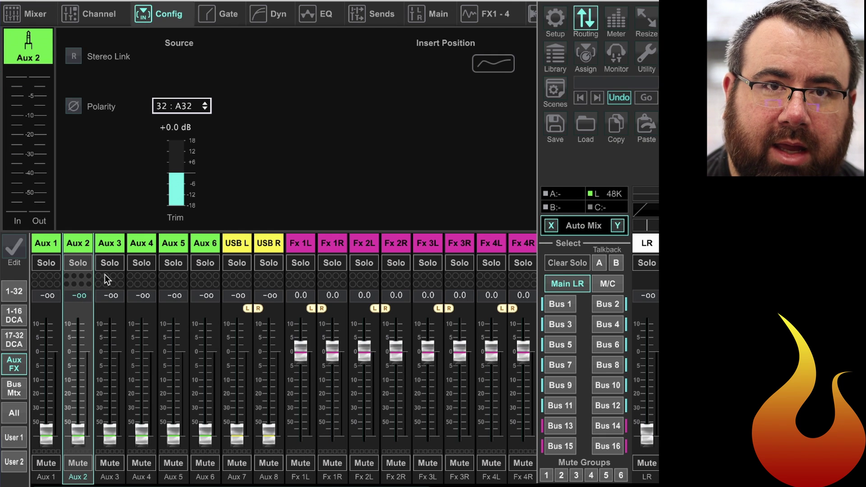
Step: Name Aux 1 and Aux 2 'ROOM-L' and 'ROOM-R' and colour both red
{"action": "left_click", "coordinate": [47, 241]}
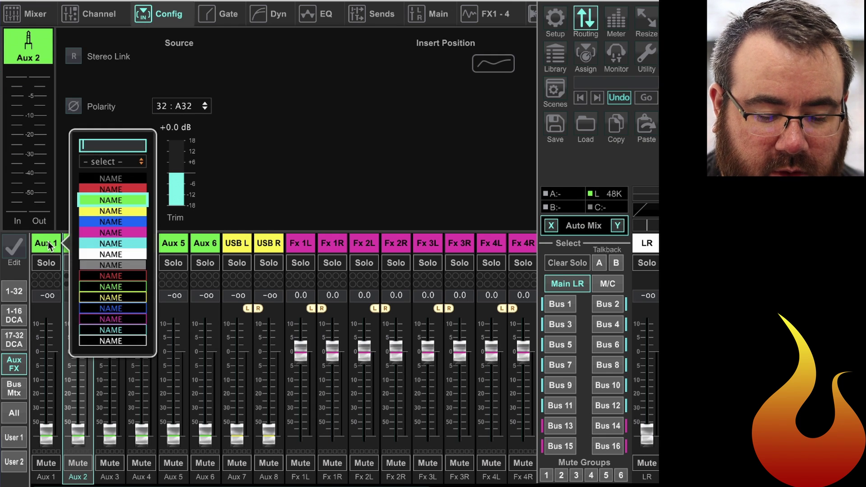
{"action": "type", "text": "ROOM-L"}
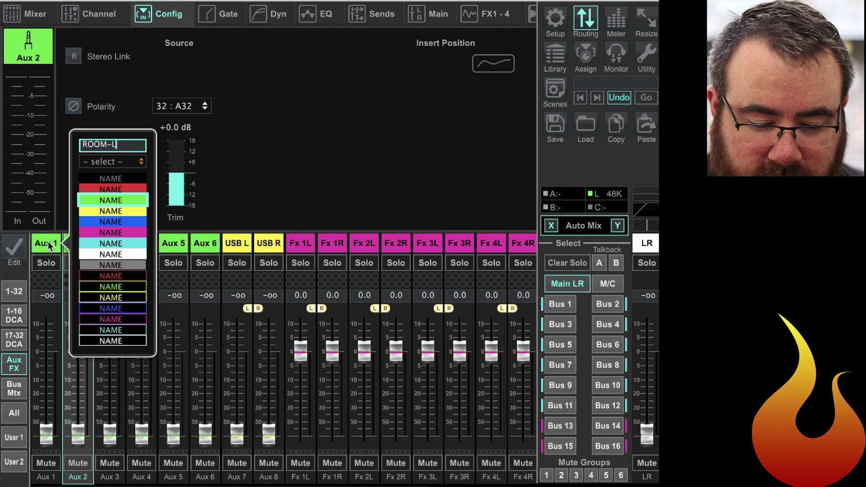
{"action": "key", "text": "Return"}
{"action": "left_click", "coordinate": [76, 247]}
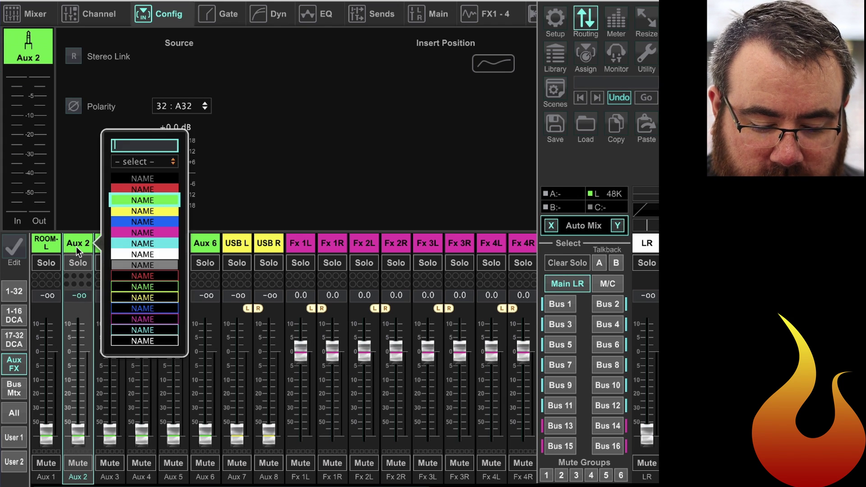
{"action": "type", "text": "ROOM-R"}
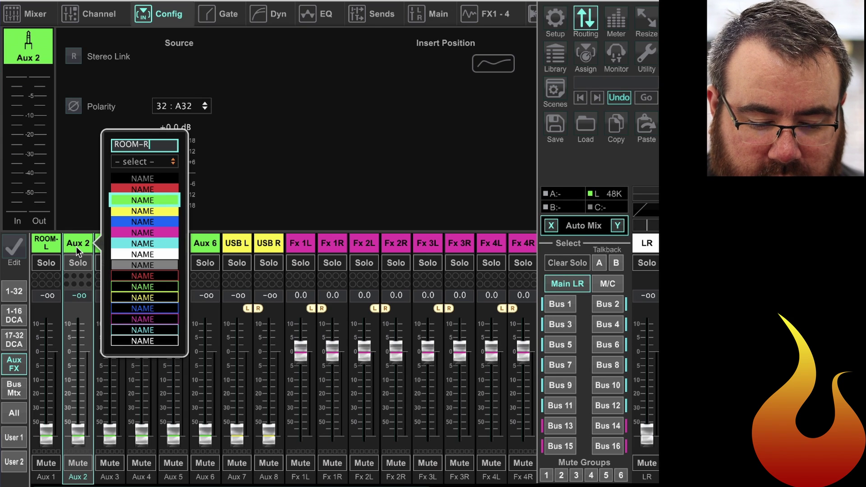
{"action": "left_click", "coordinate": [131, 188]}
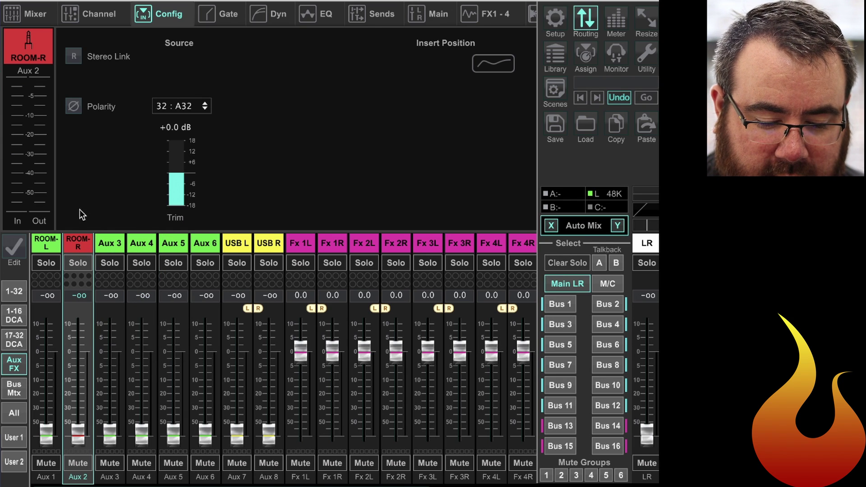
{"action": "left_click", "coordinate": [53, 242]}
{"action": "left_click", "coordinate": [110, 188]}
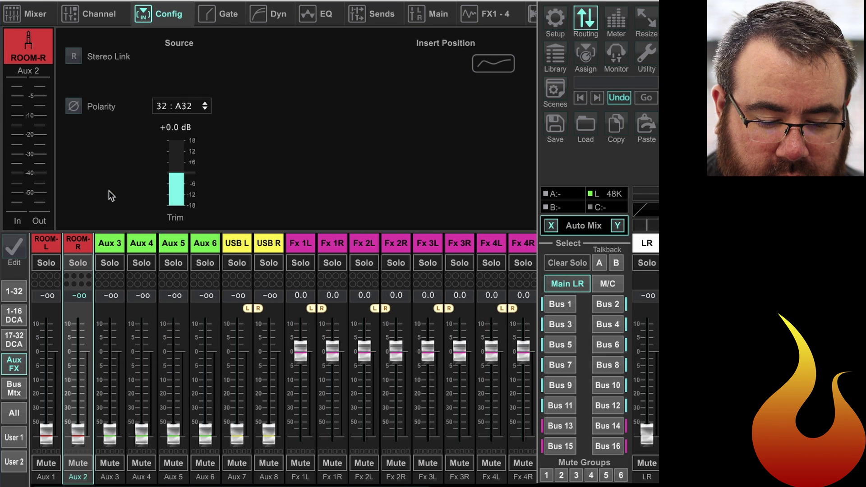
Step: Name Aux 3 'COMP-L' and Aux 4 'COMP-R', correcting a typo in the latter
{"action": "left_click", "coordinate": [113, 244]}
{"action": "type", "text": "COMP-"}
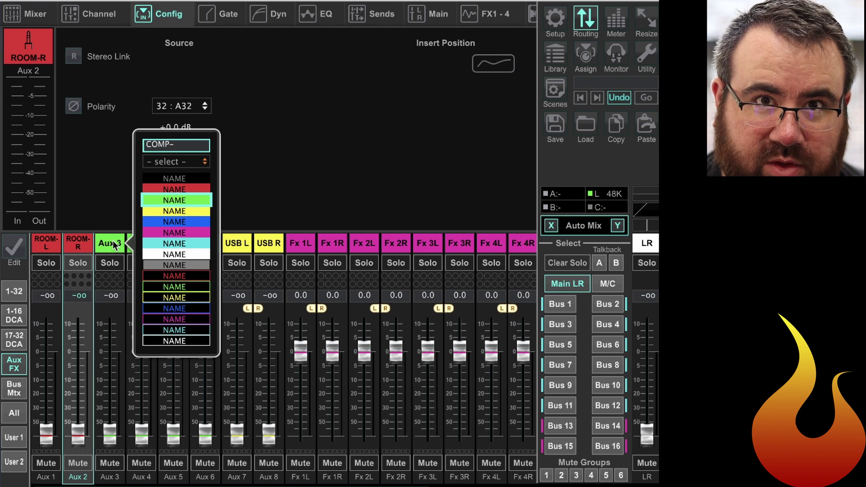
{"action": "type", "text": "L"}
{"action": "key", "text": "Return"}
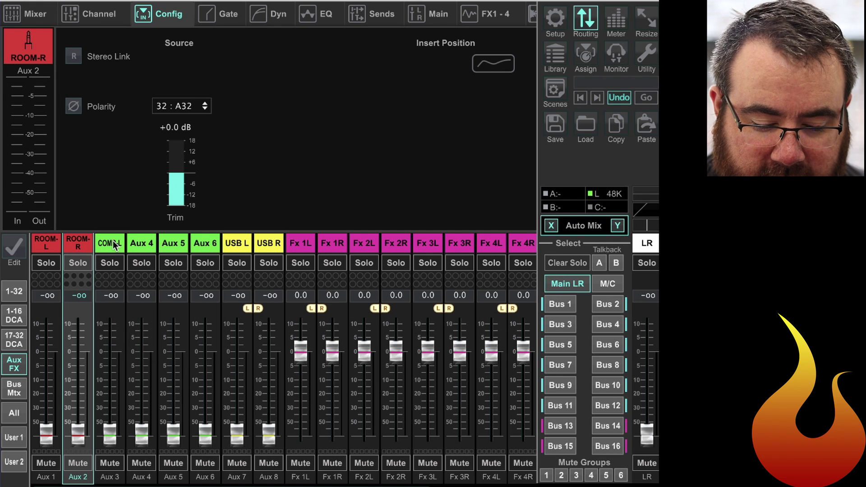
{"action": "left_click", "coordinate": [130, 244]}
{"action": "type", "text": "CM"}
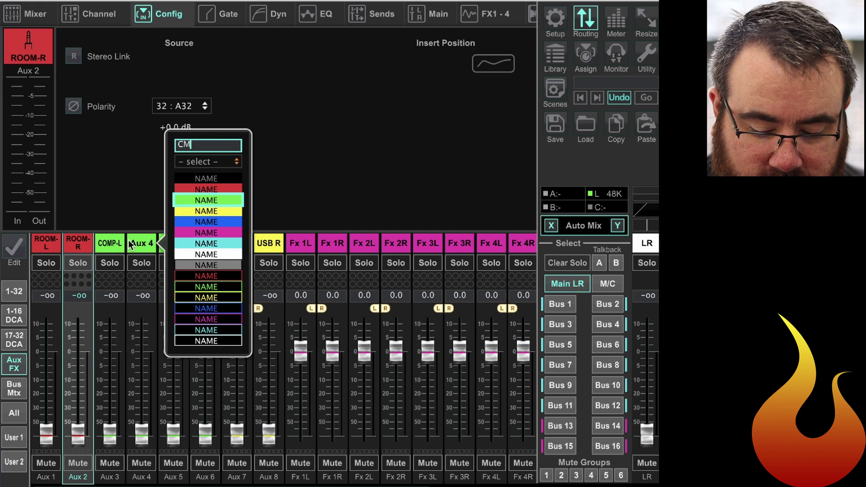
{"action": "key", "text": "BackSpace"}
{"action": "type", "text": "OMPR"}
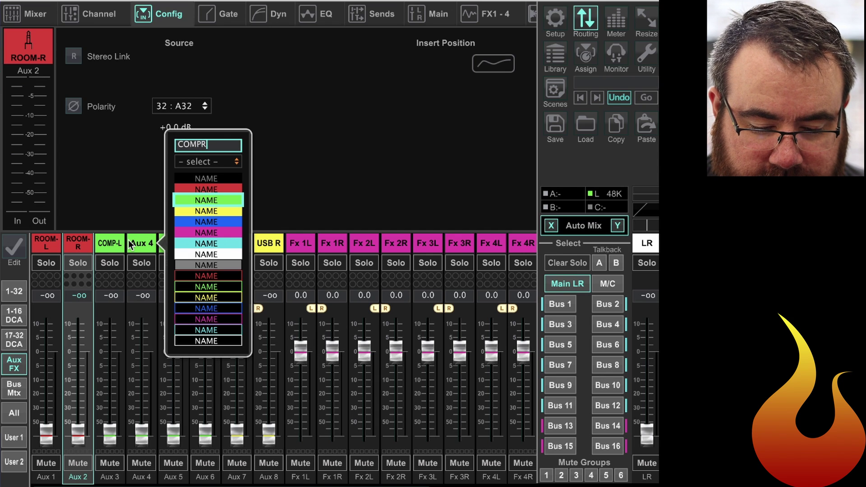
{"action": "key", "text": "Return"}
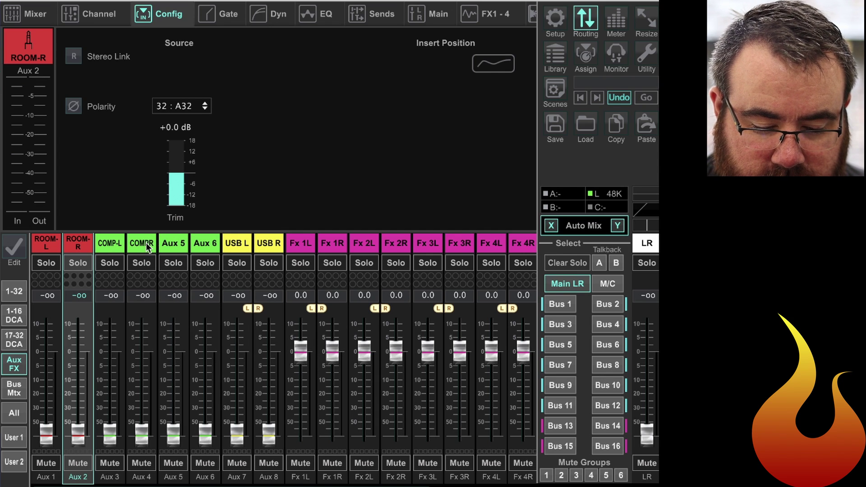
{"action": "left_click", "coordinate": [146, 242]}
{"action": "key", "text": "BackSpace"}
{"action": "type", "text": "-R"}
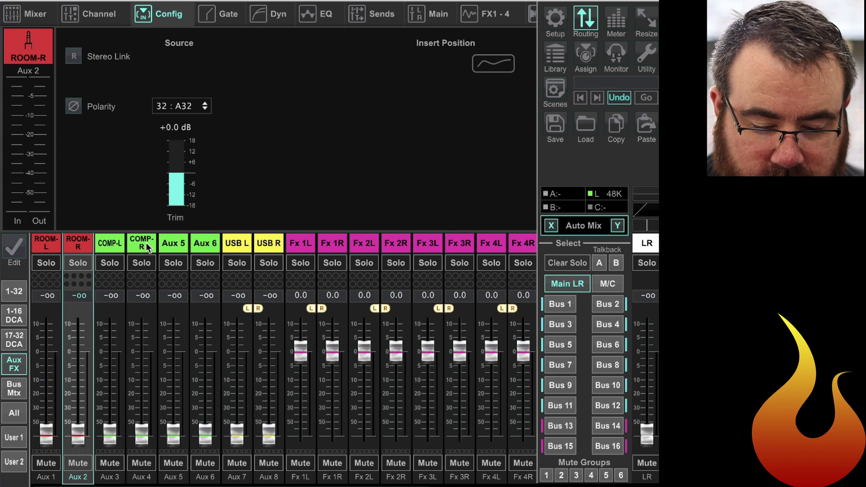
{"action": "key", "text": "Return"}
Step: Name Aux 5 'AUX-L' and Aux 6 'AUX-R'
{"action": "left_click", "coordinate": [170, 244]}
{"action": "type", "text": "AUX-L"}
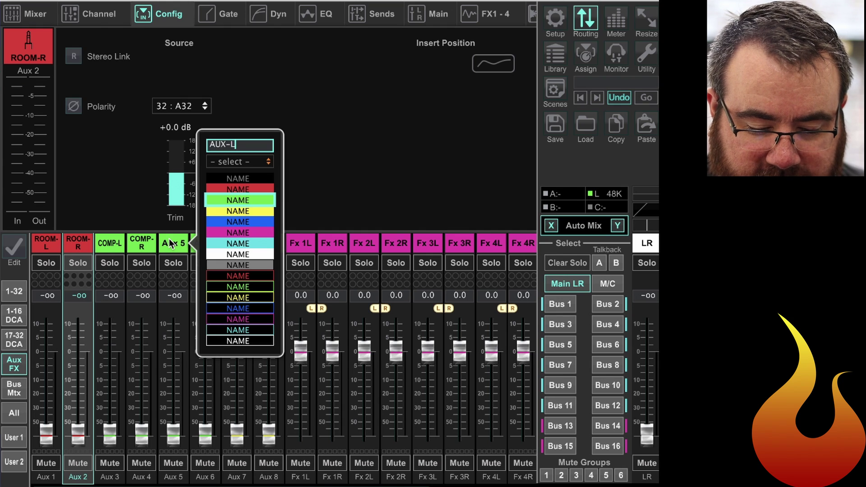
{"action": "key", "text": "Return"}
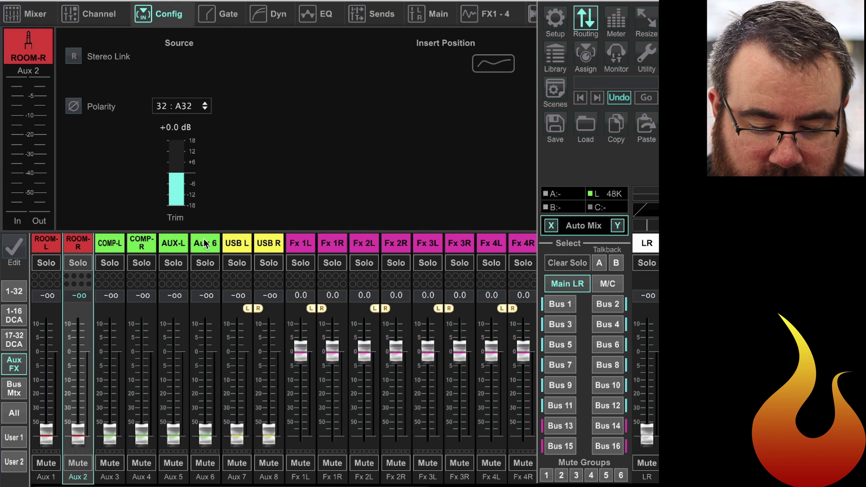
{"action": "left_click", "coordinate": [209, 244]}
{"action": "type", "text": "AUX-R"}
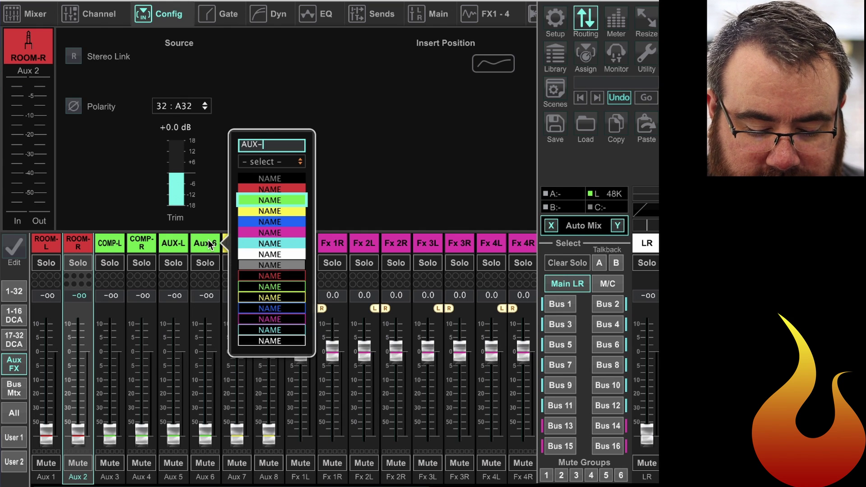
{"action": "key", "text": "Return"}
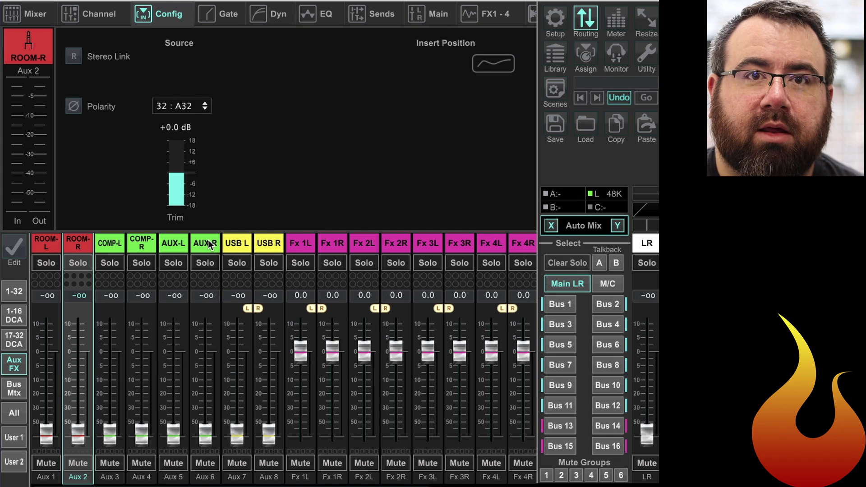